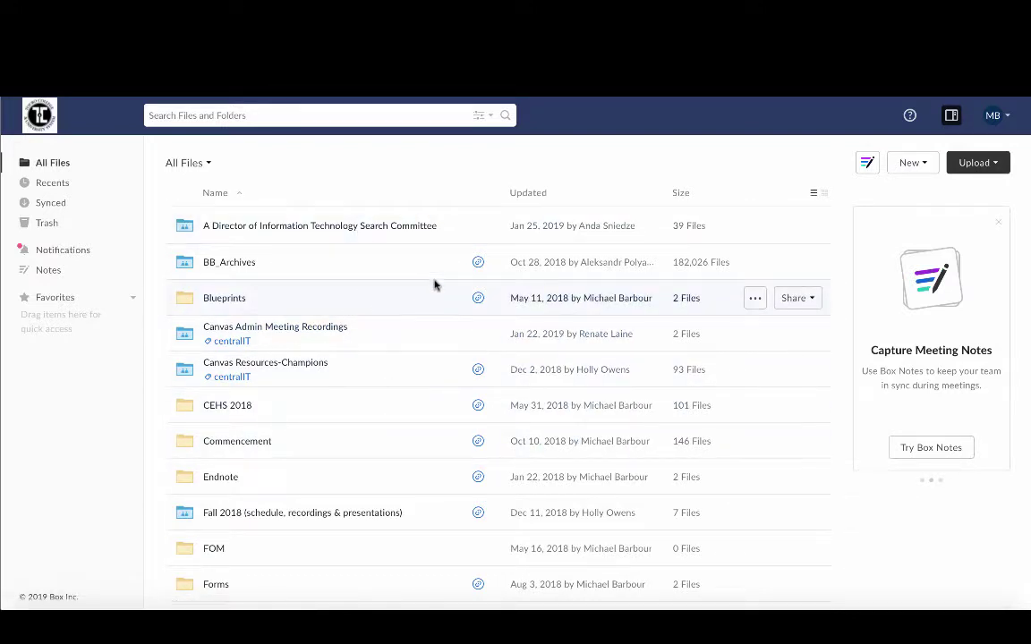
Create a new folder named MEDC-642 in All Files and open it
click(915, 164)
click(880, 194)
text(MB)
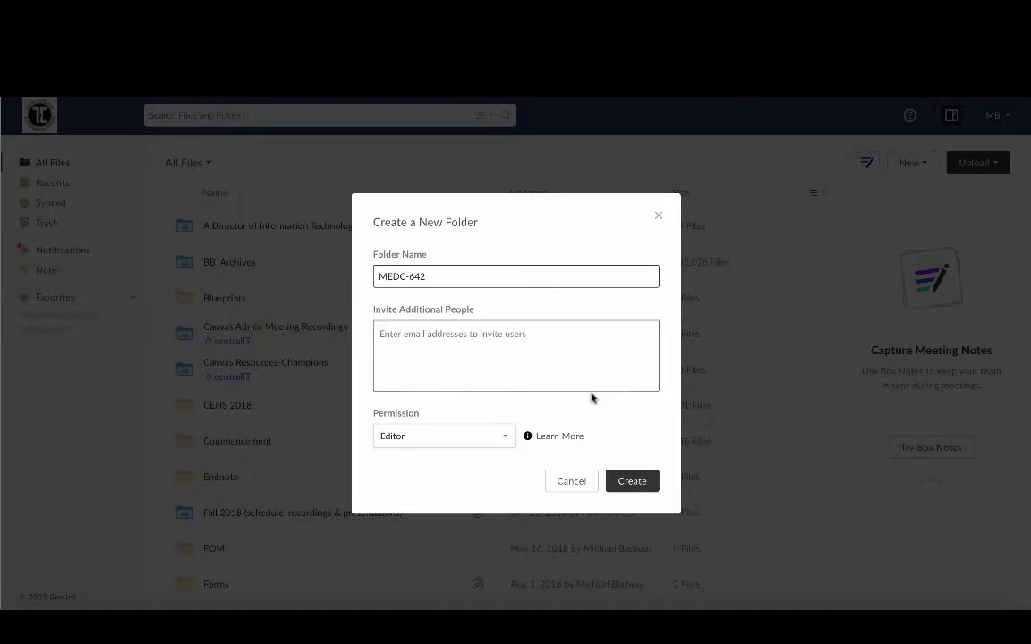
click(635, 483)
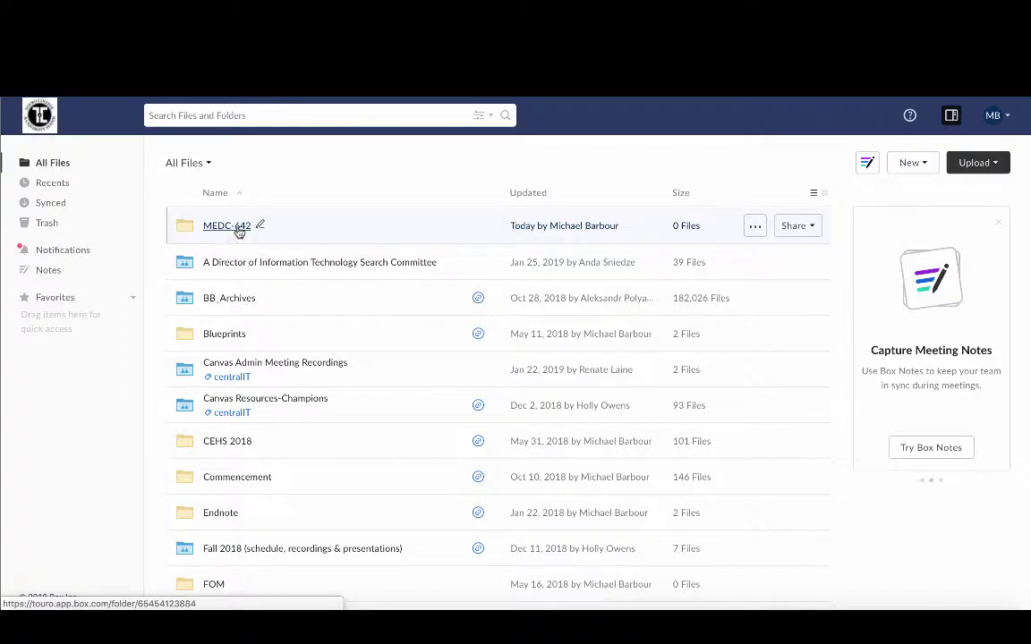
click(239, 229)
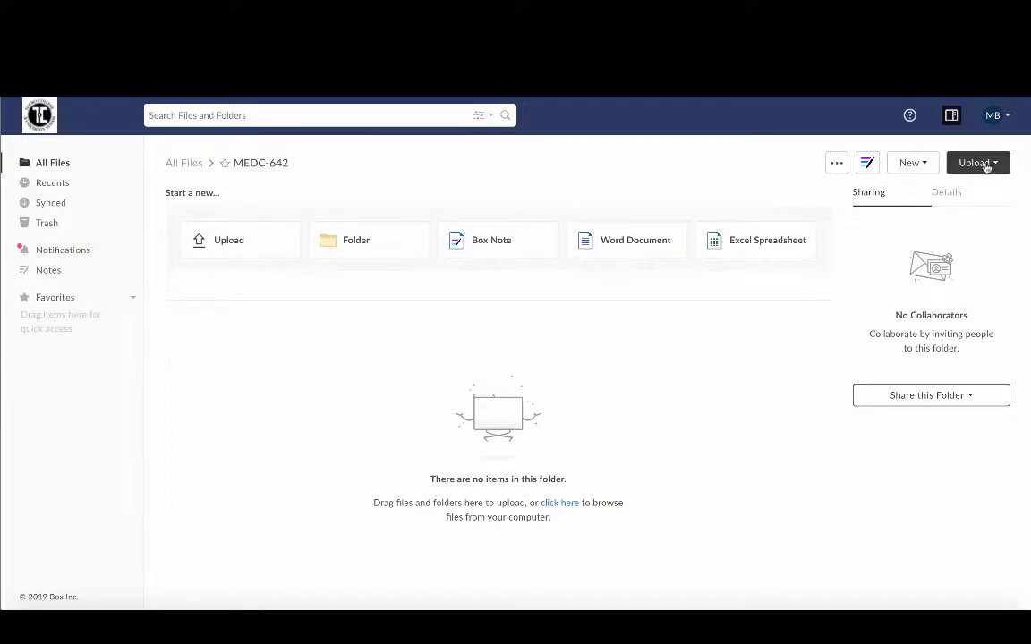
Upload the file posters.pptx into the MEDC-642 folder from the Session 2 folder in the Touro University California teaching files
click(985, 164)
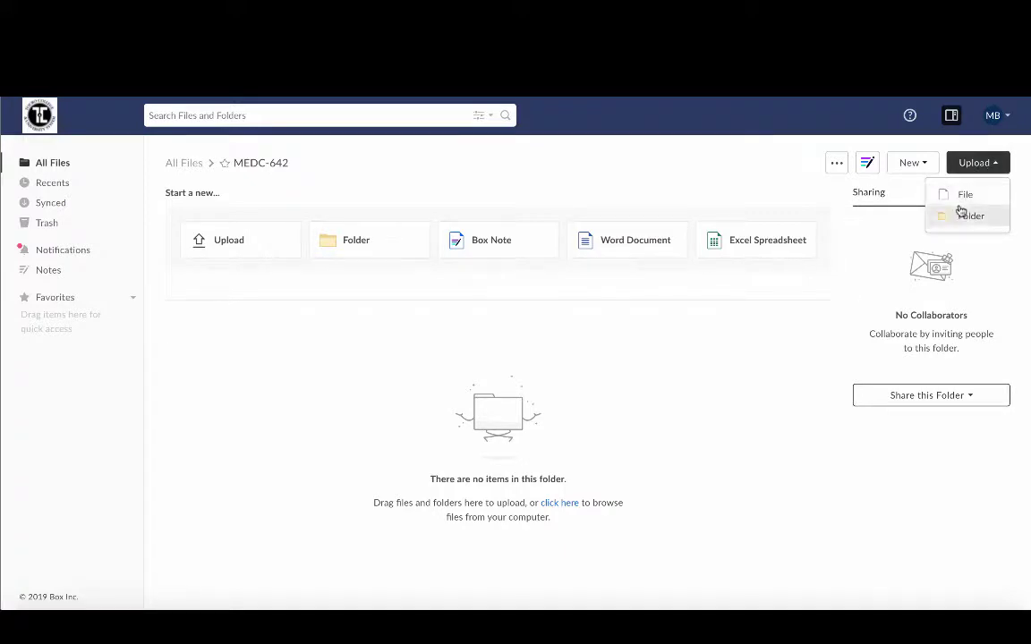
click(963, 196)
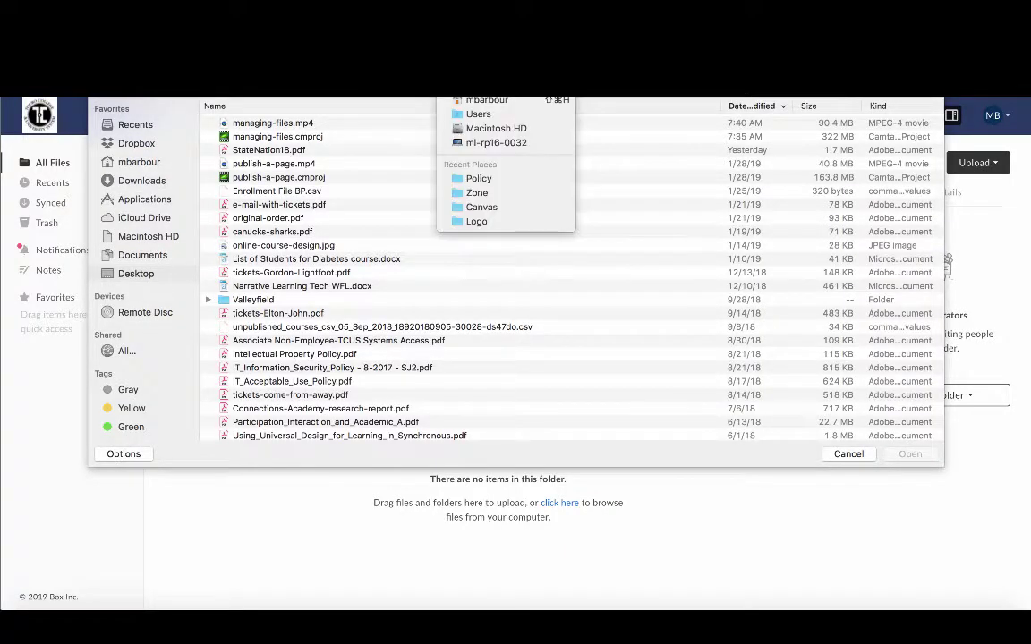
click(487, 99)
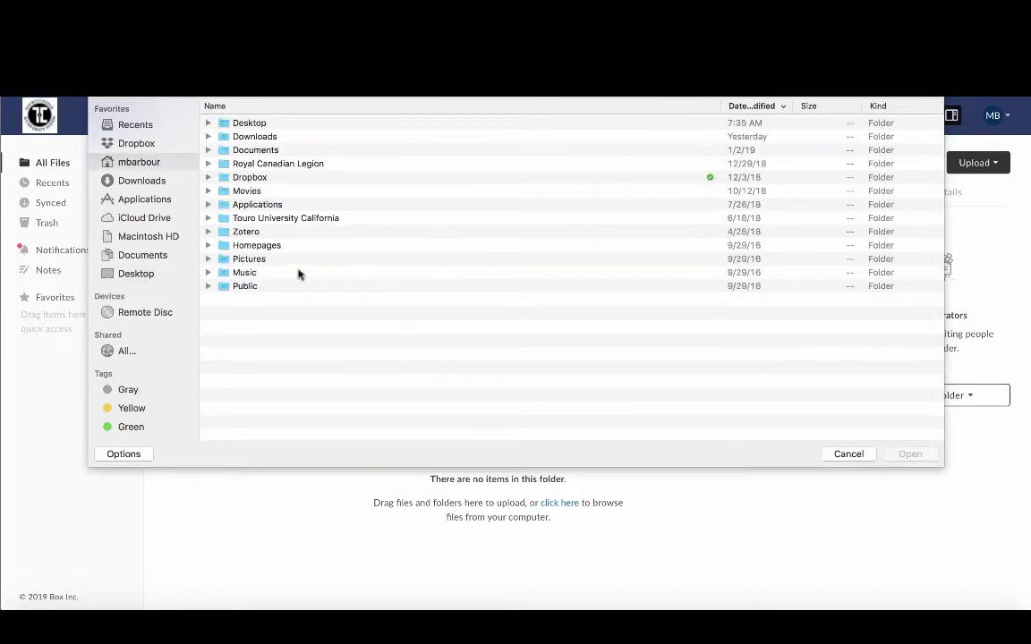
double_click(246, 215)
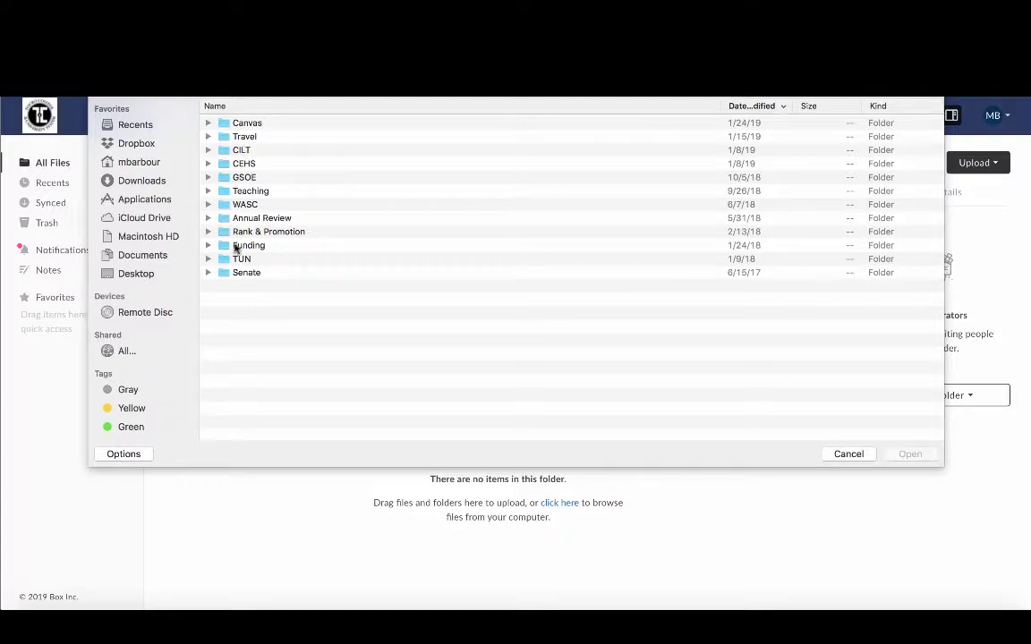
double_click(243, 190)
double_click(248, 164)
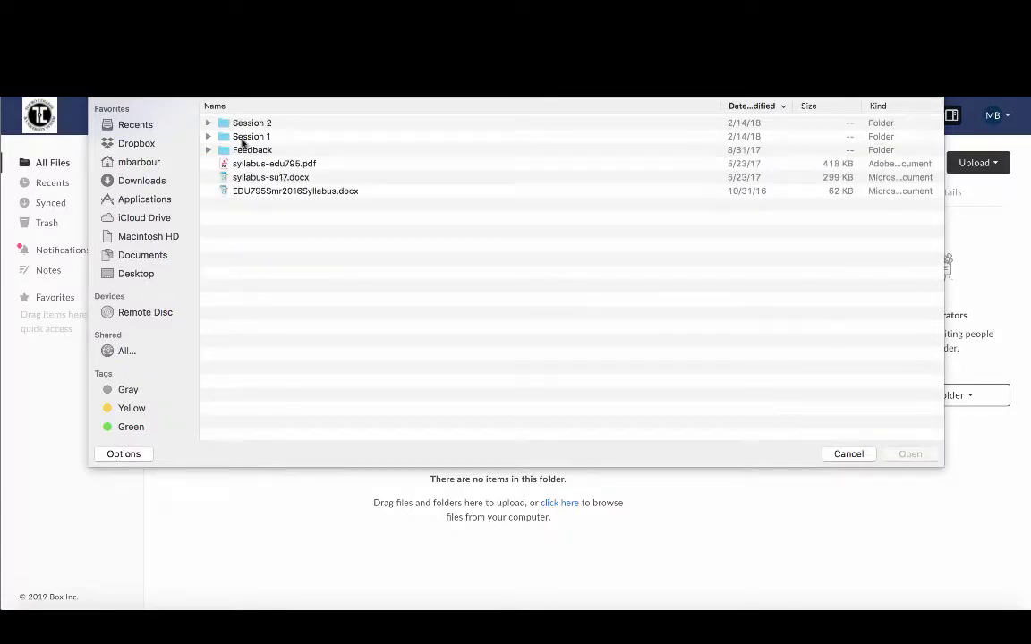
double_click(247, 137)
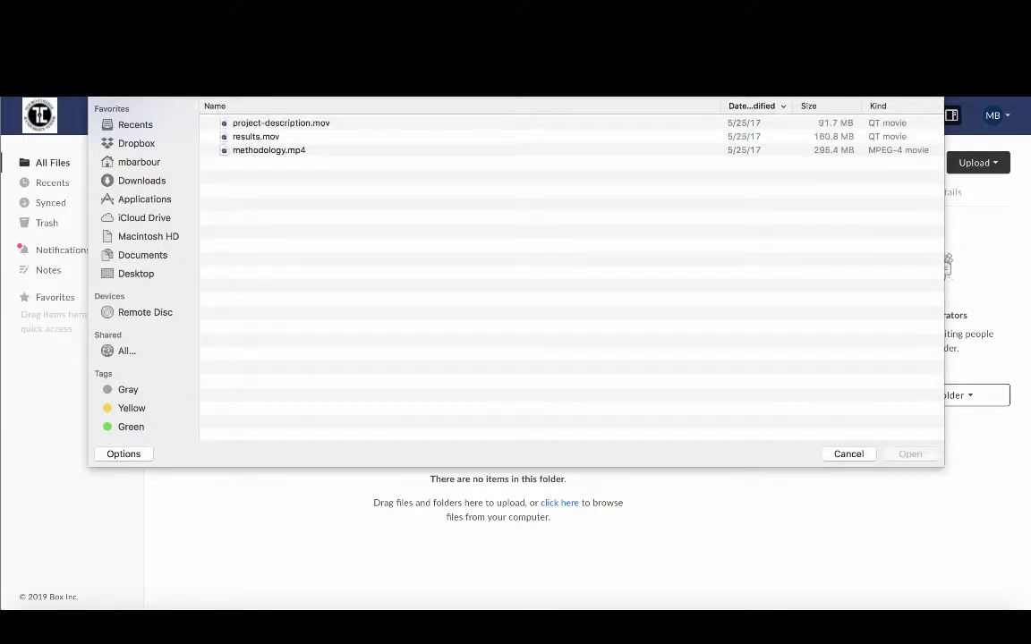
key(super+Up)
double_click(258, 124)
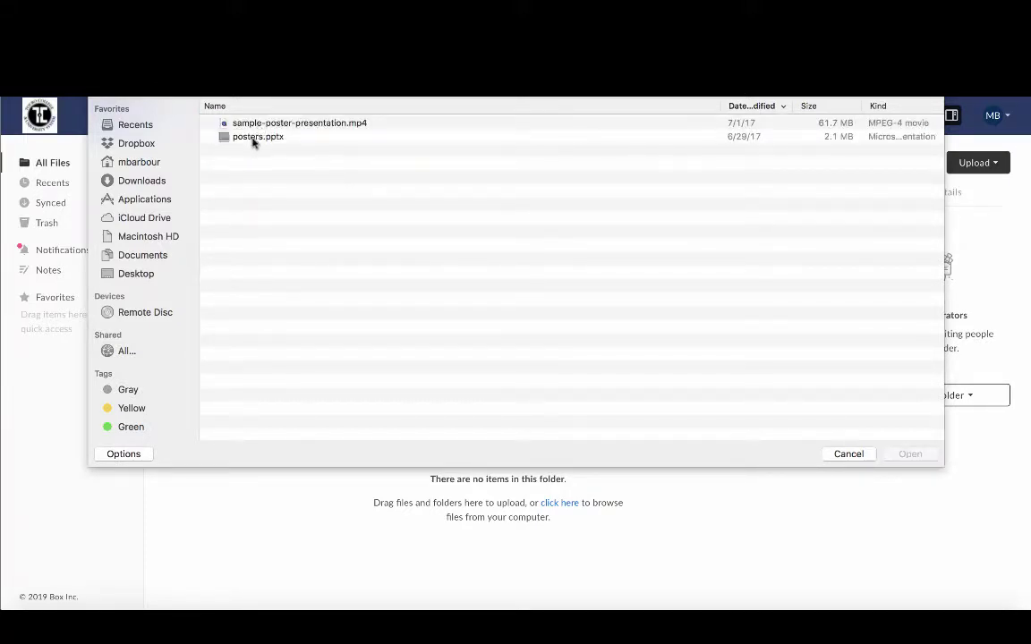
click(254, 137)
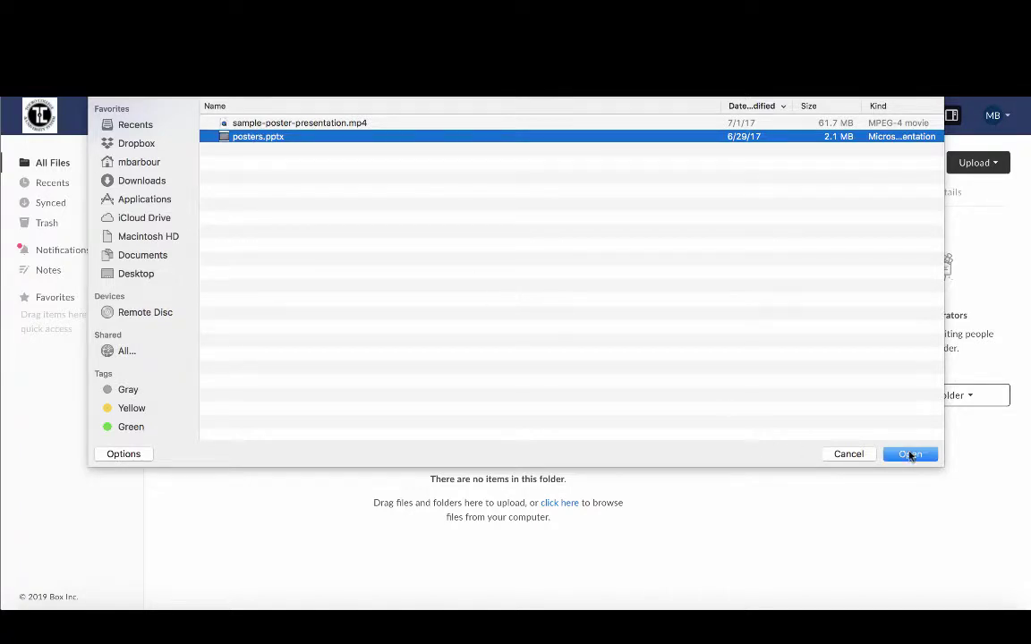
click(909, 455)
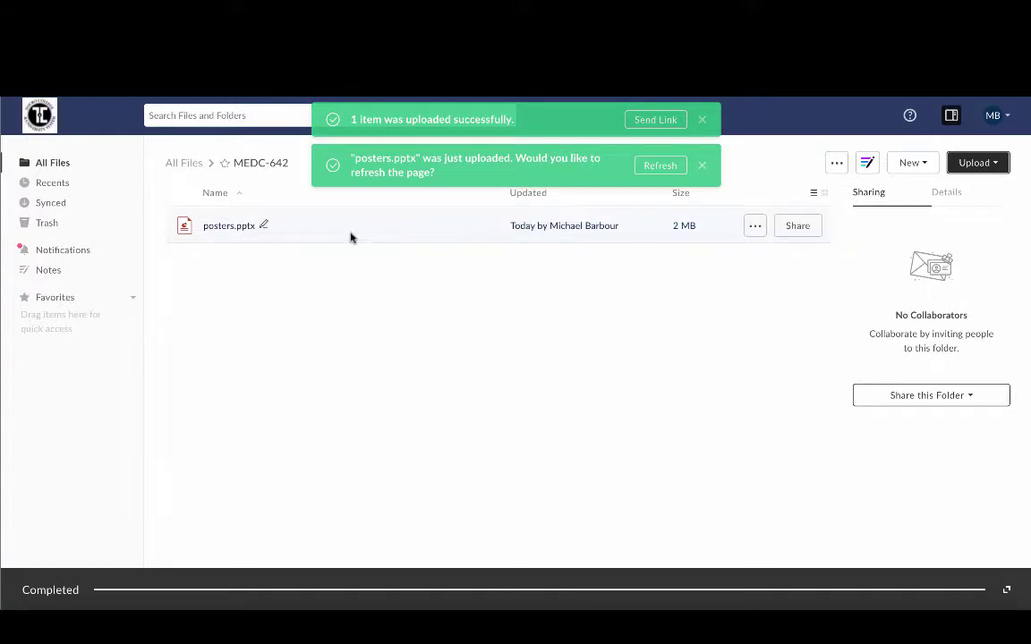
click(704, 121)
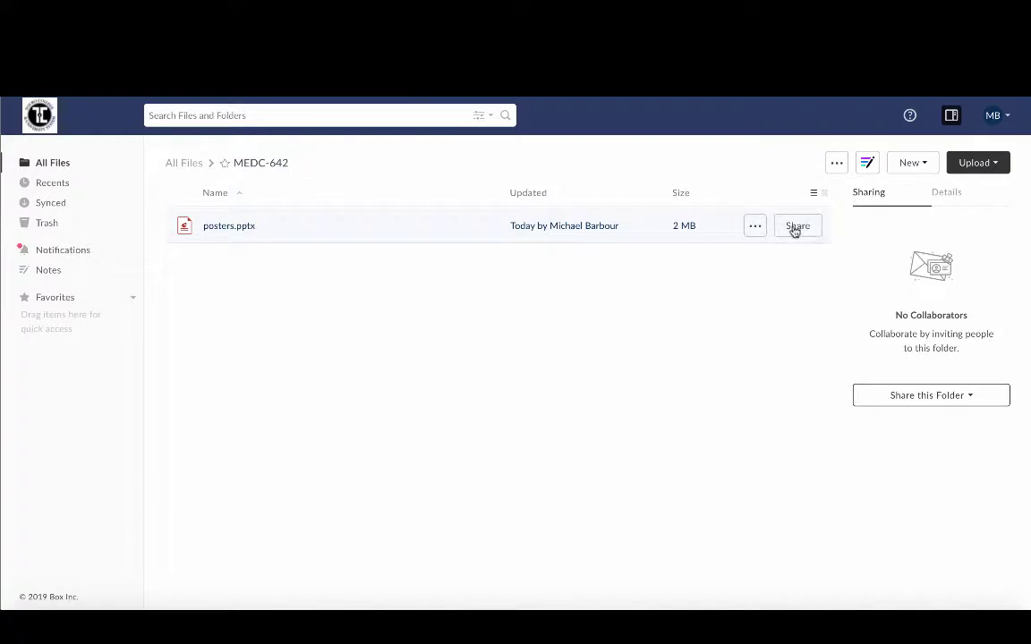
Create a shared link for posters.pptx, set its access to People with the link, and copy it
click(795, 226)
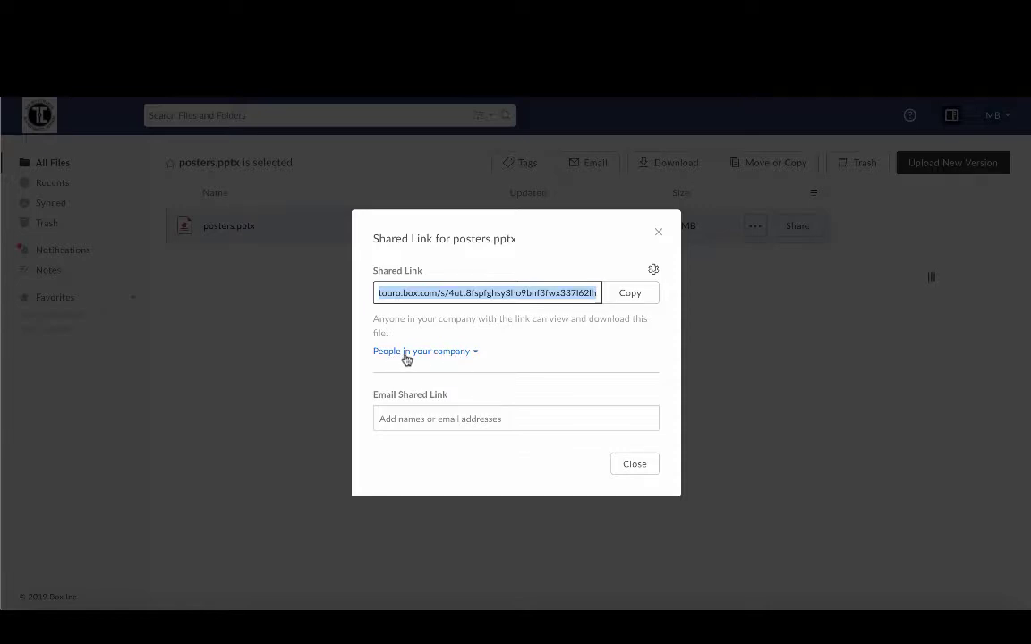
click(477, 353)
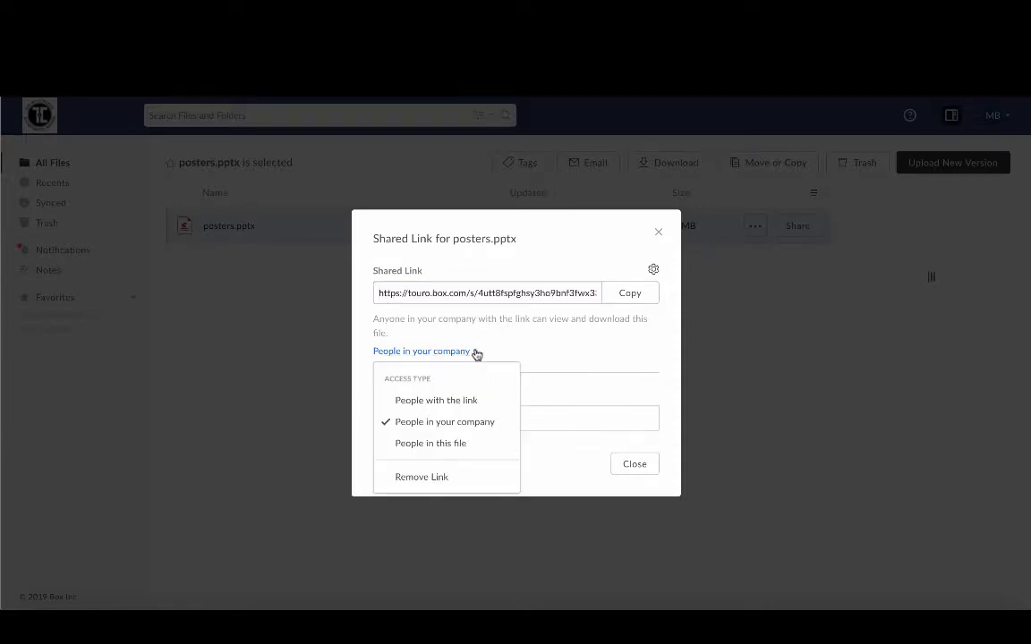
click(455, 404)
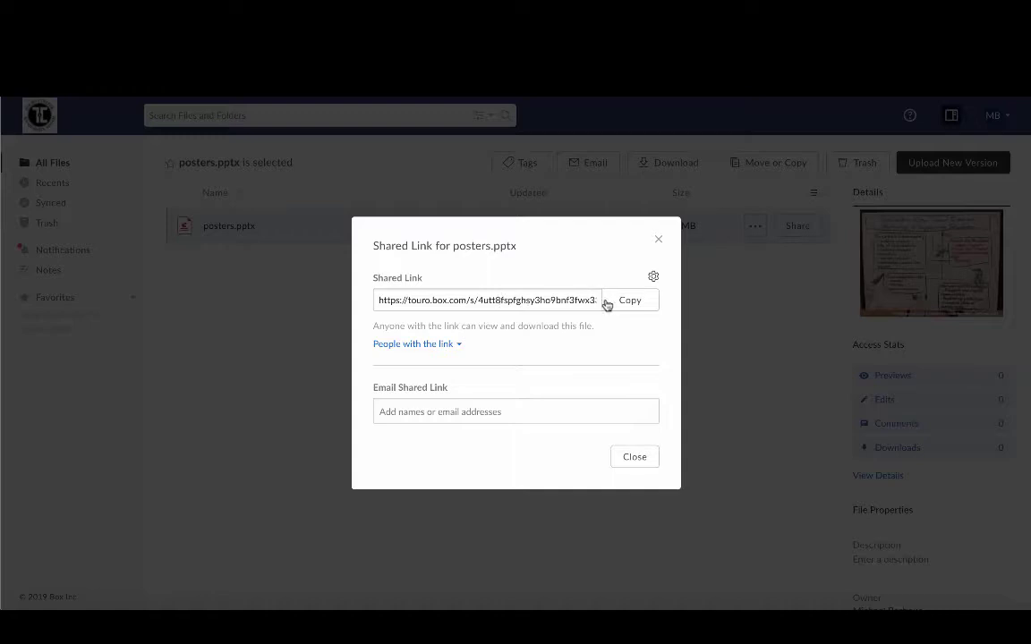
click(633, 303)
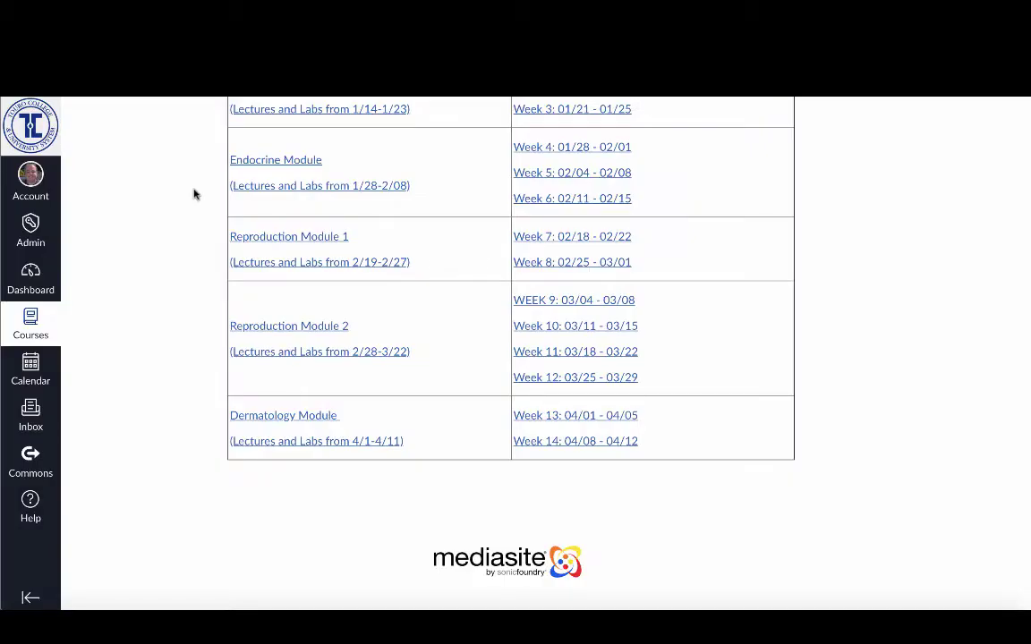
Switch to the MEDC-642 Canvas course and open the Repro Imaging page from Week 11: 03/18 - 03/22 for editing
scroll(189, 289, up, 3)
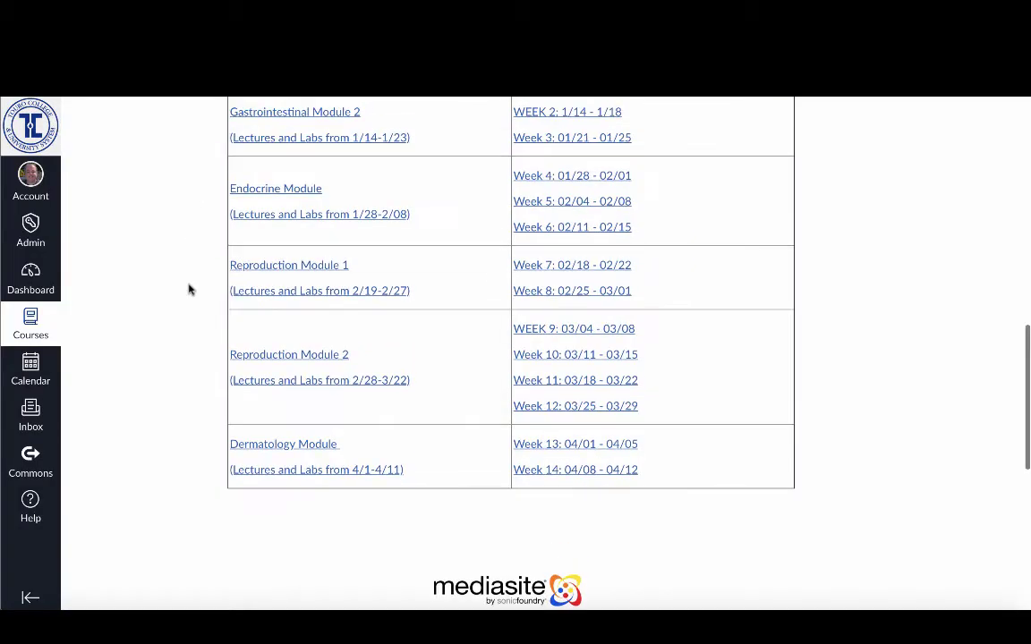
scroll(189, 289, up, 6)
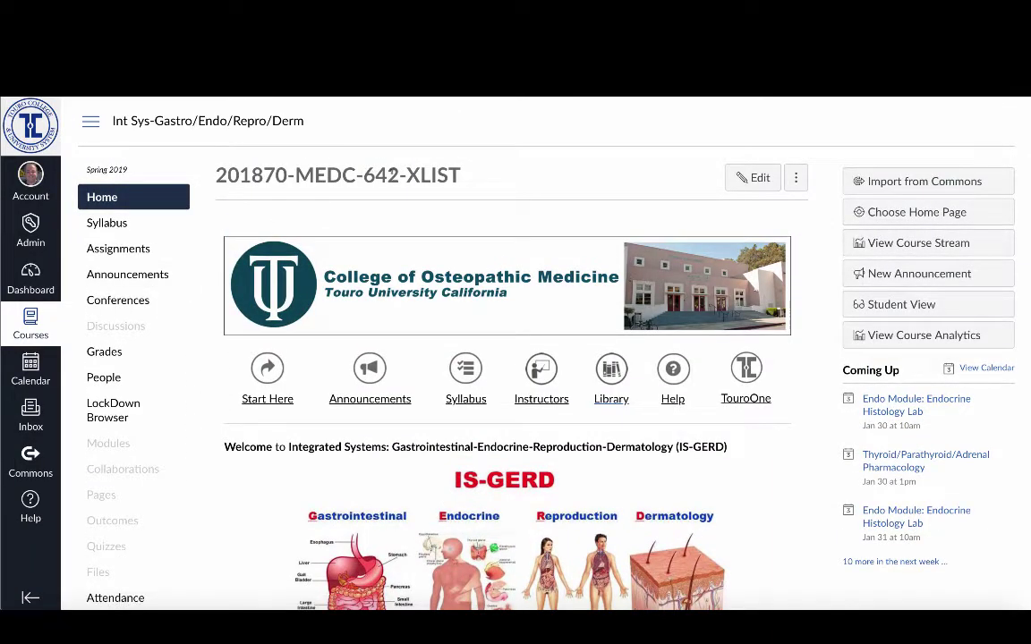
scroll(391, 175, down, 5)
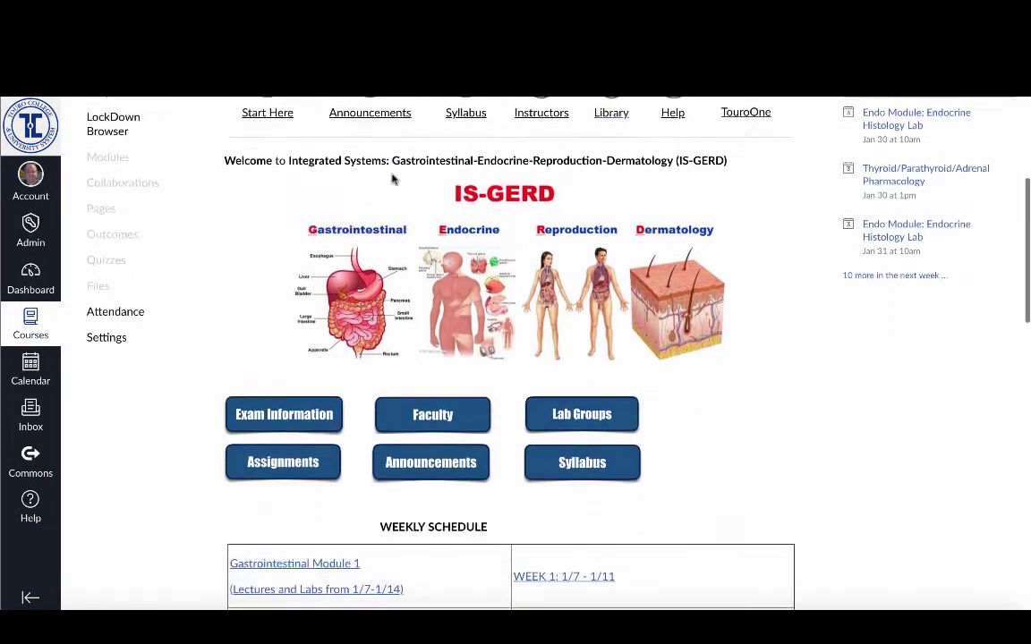
scroll(391, 179, down, 5)
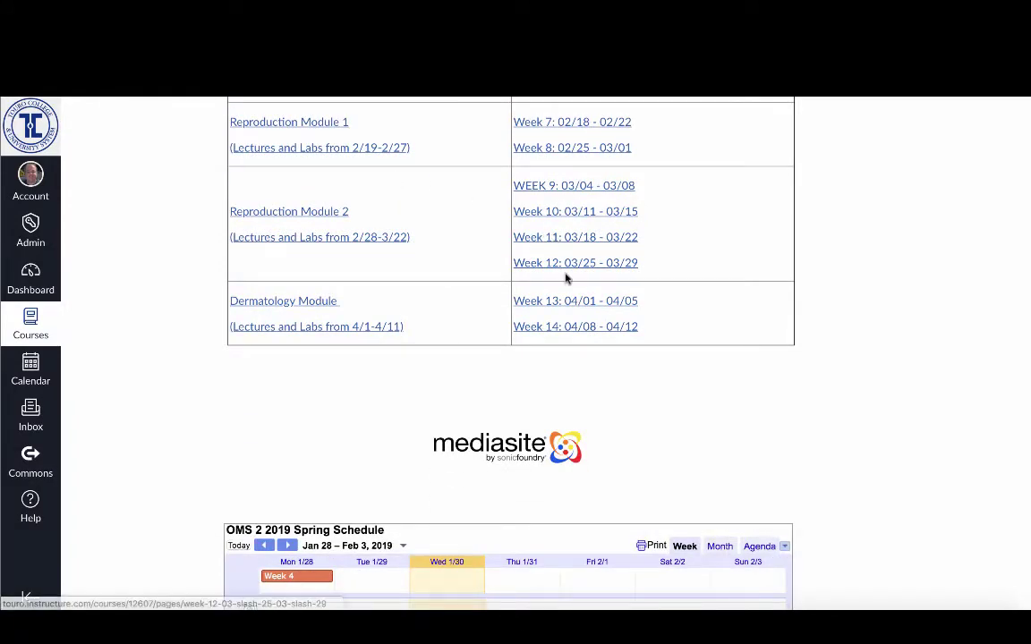
click(575, 327)
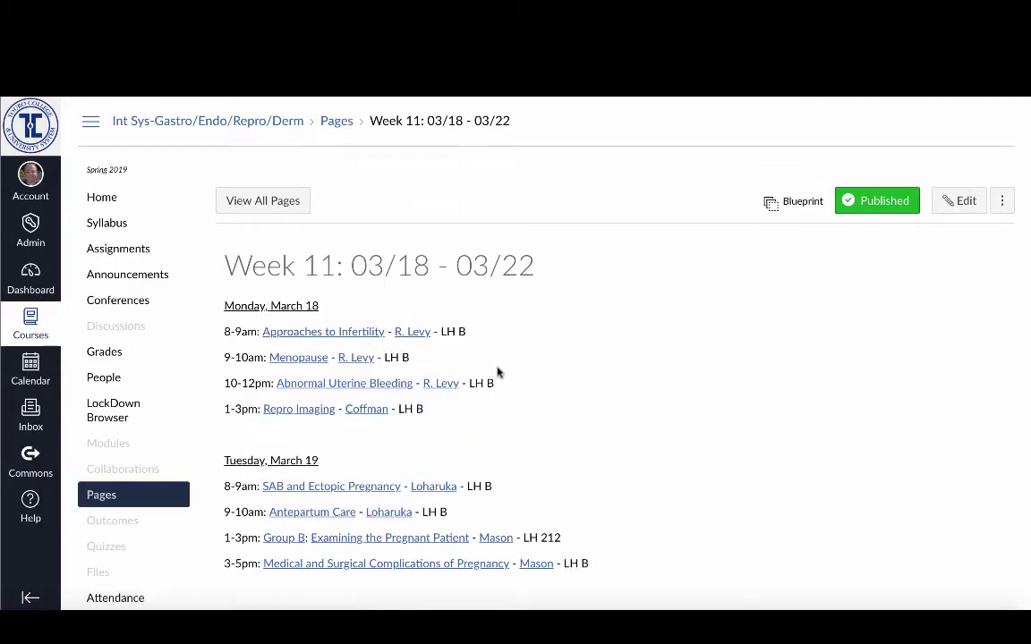
click(304, 412)
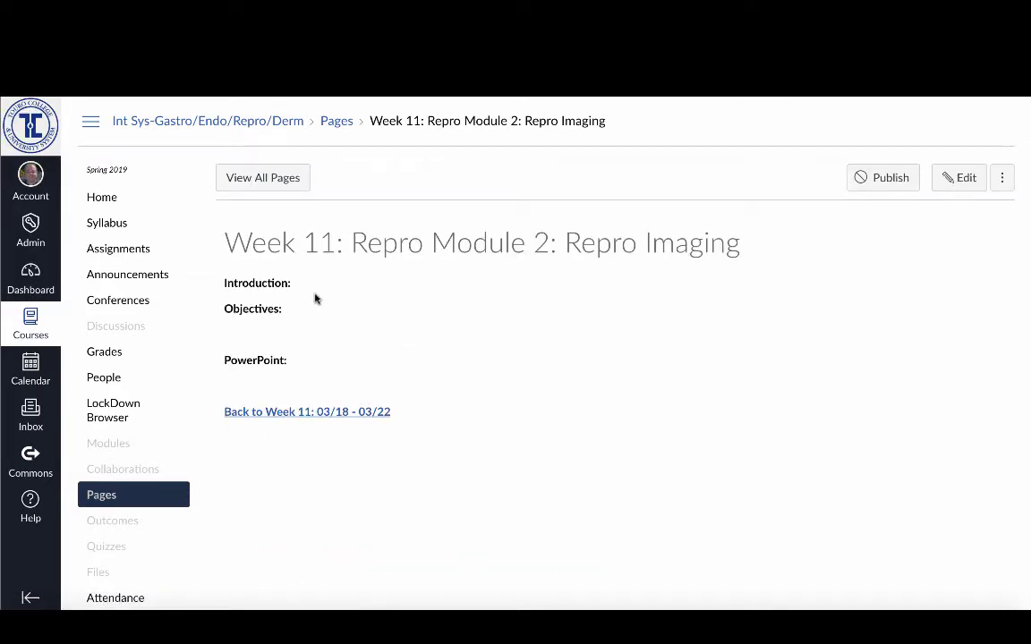
click(961, 179)
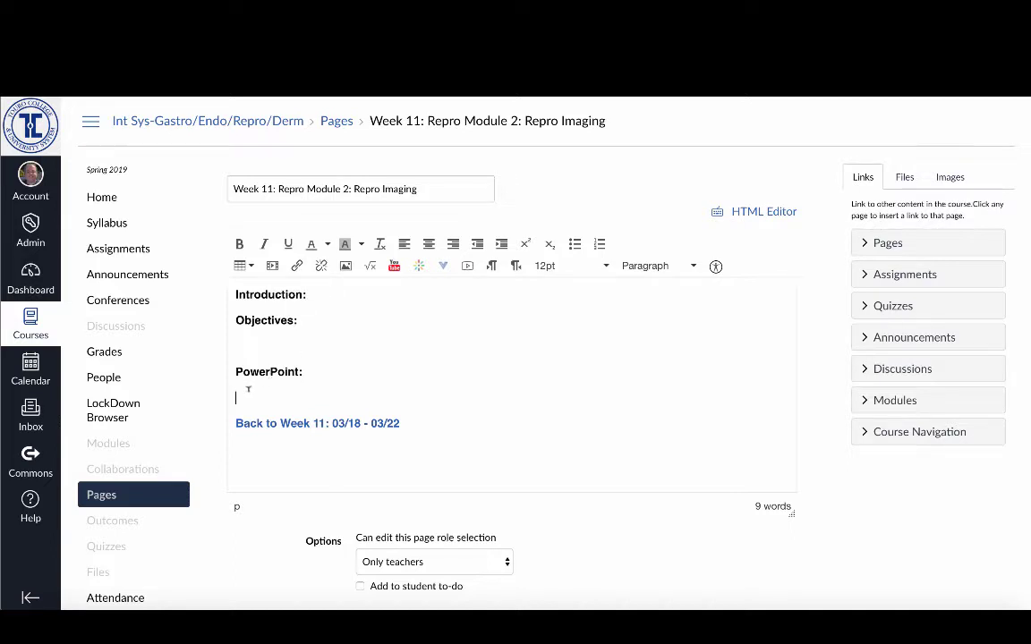
Insert a link with the copied Box address directly after the PowerPoint heading
click(327, 366)
click(297, 266)
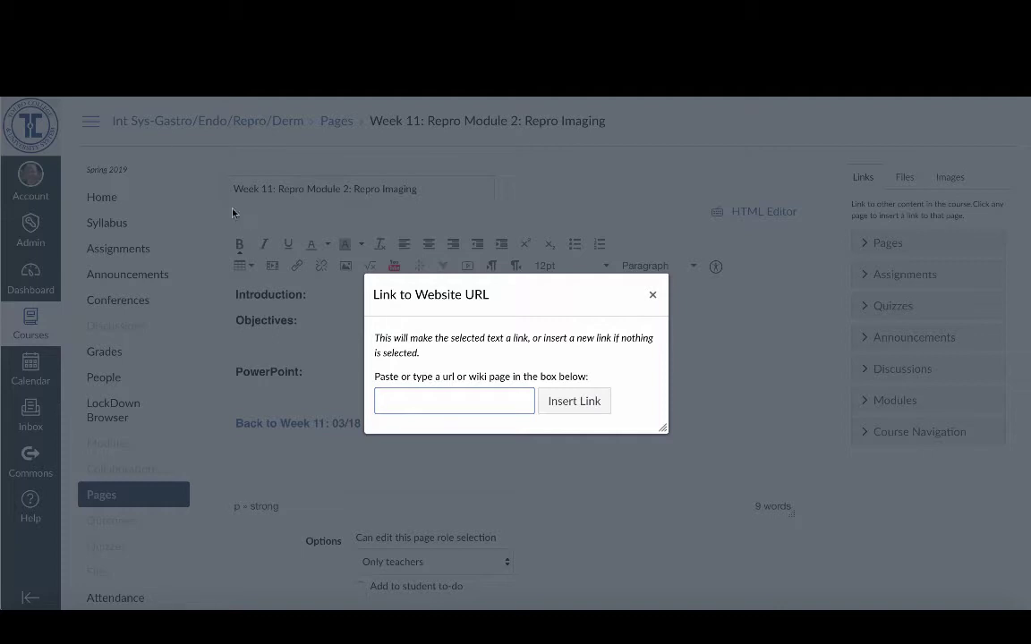
right_click(454, 401)
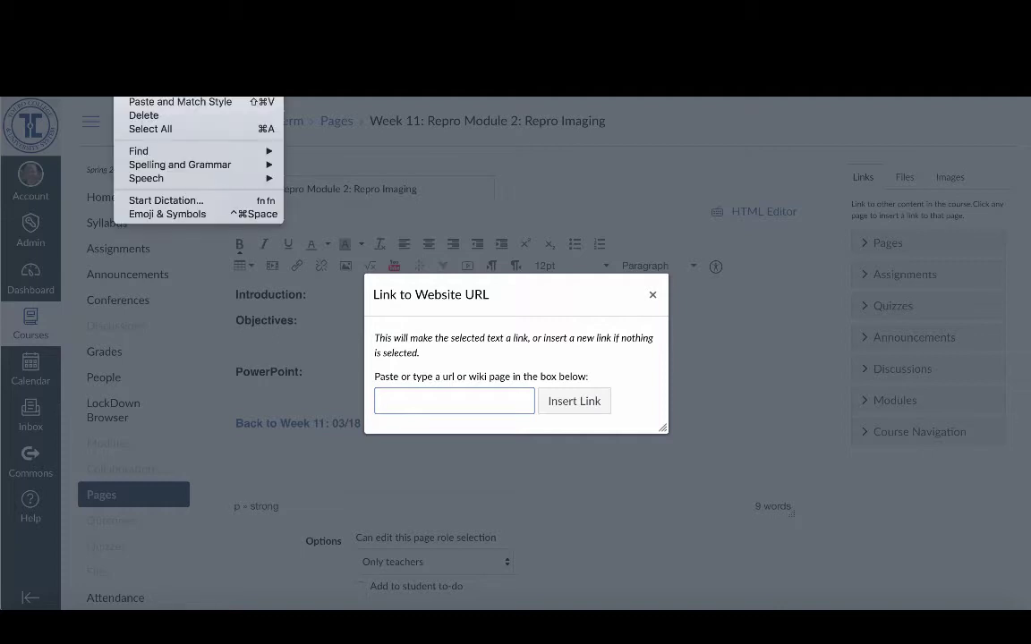
click(152, 87)
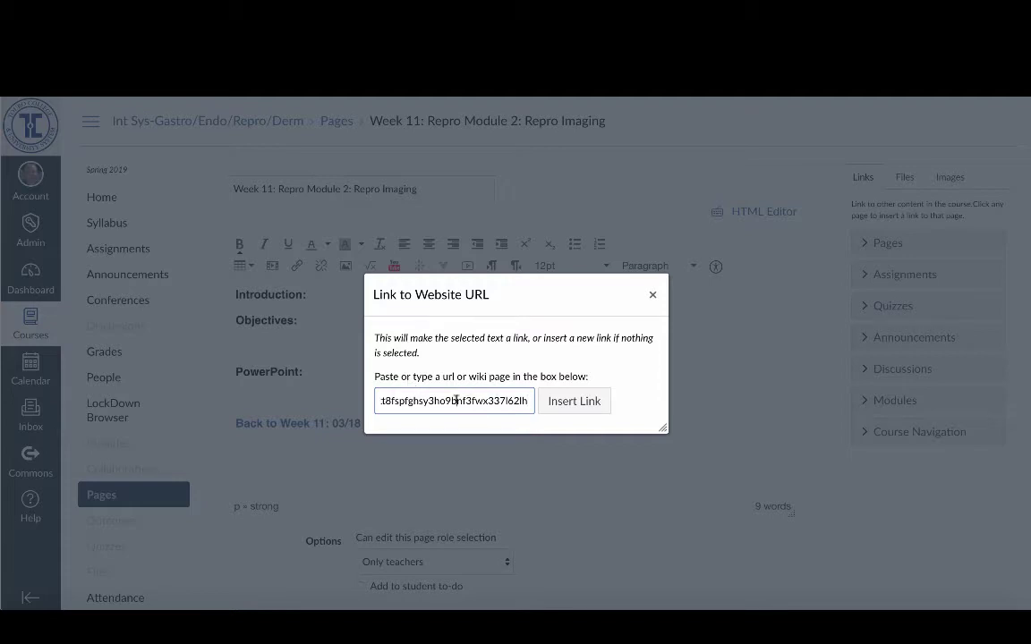
drag(456, 401, 521, 397)
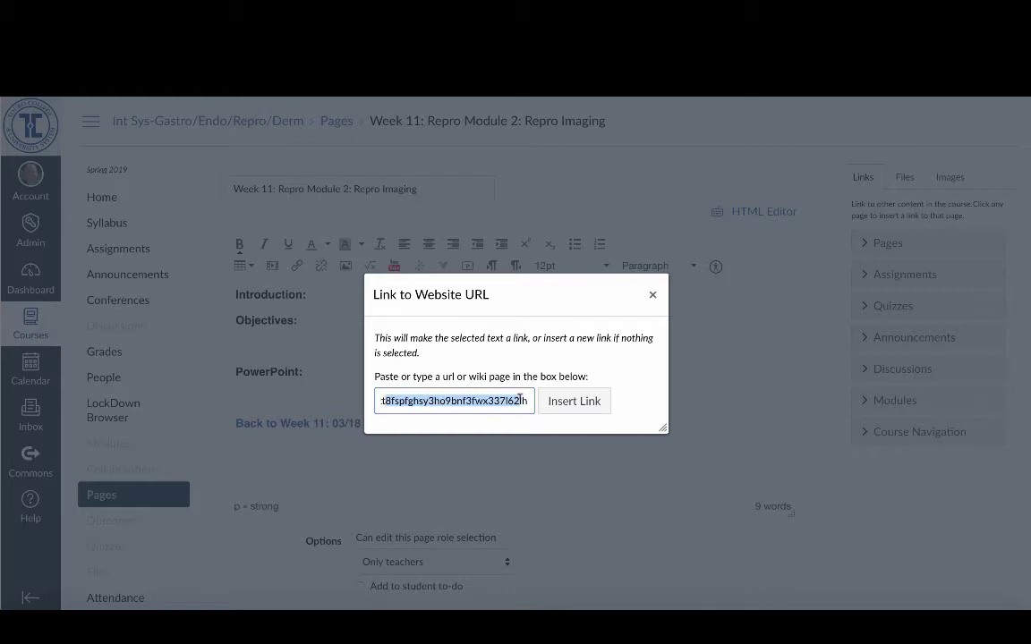
click(585, 401)
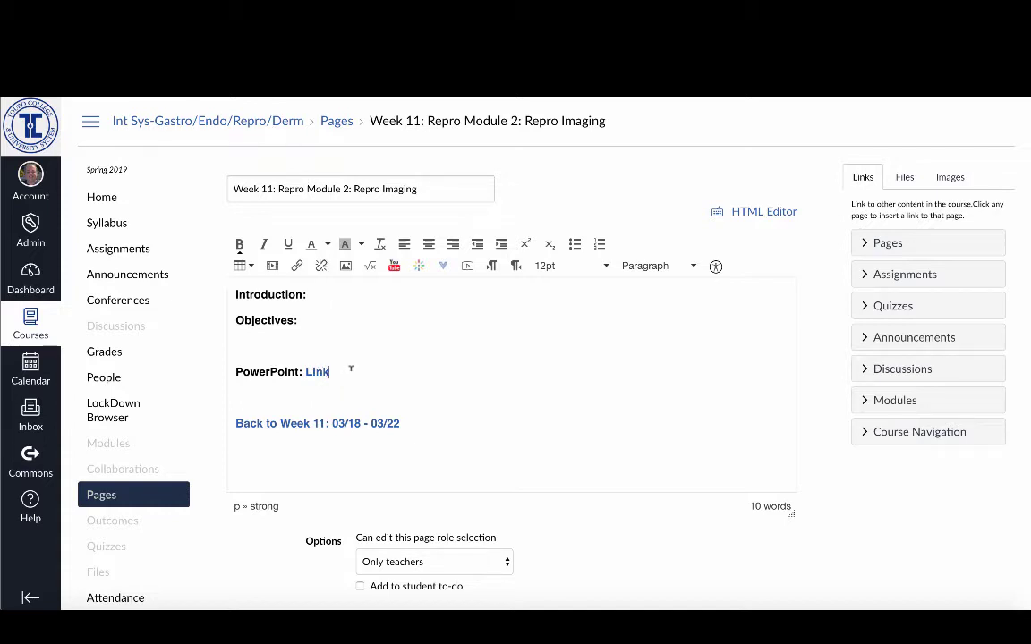
Replace the link text after the PowerPoint heading with poster.pptx and remove its bold formatting
key(BackSpace)
key(BackSpace)
key(BackSpace)
key(BackSpace)
text(poster.pptx)
drag(307, 371, 384, 368)
key(ctrl+b)
click(386, 368)
Turn the poster.pptx text into a link to the copied Box address
drag(306, 371, 363, 369)
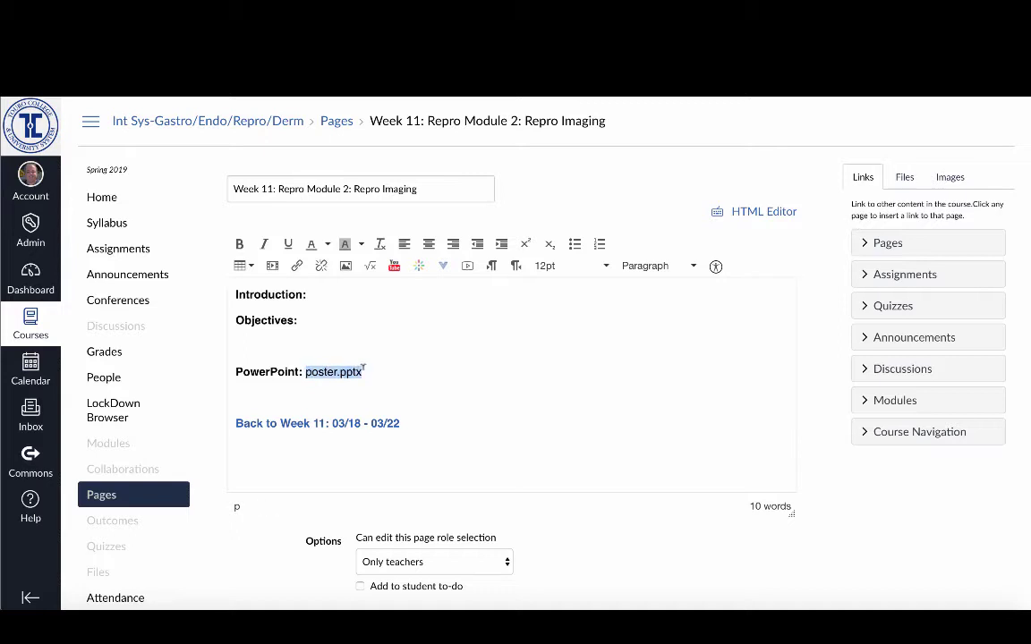
click(296, 268)
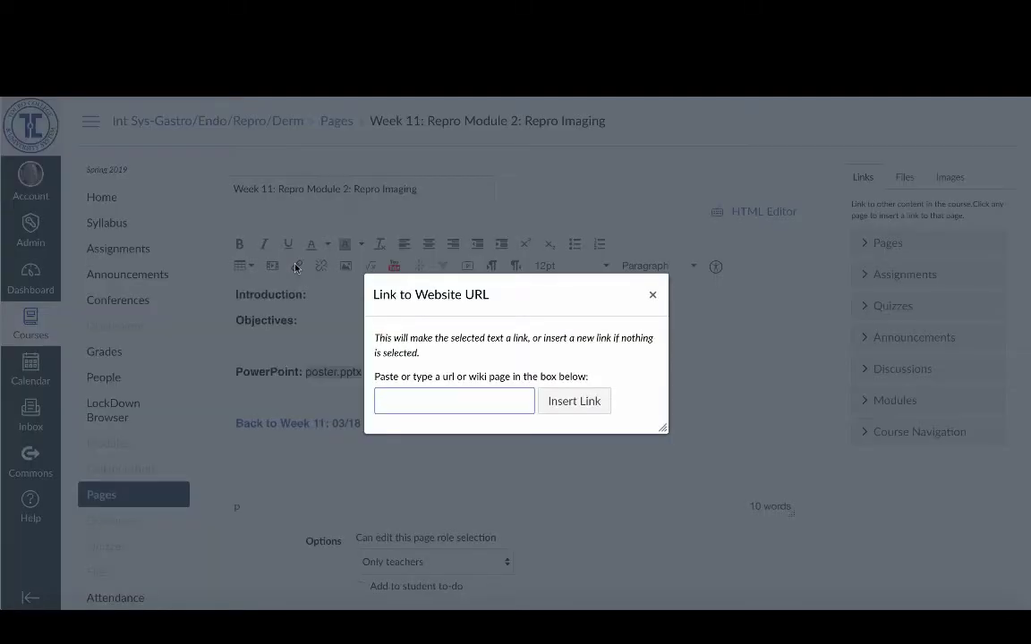
key(ctrl+v)
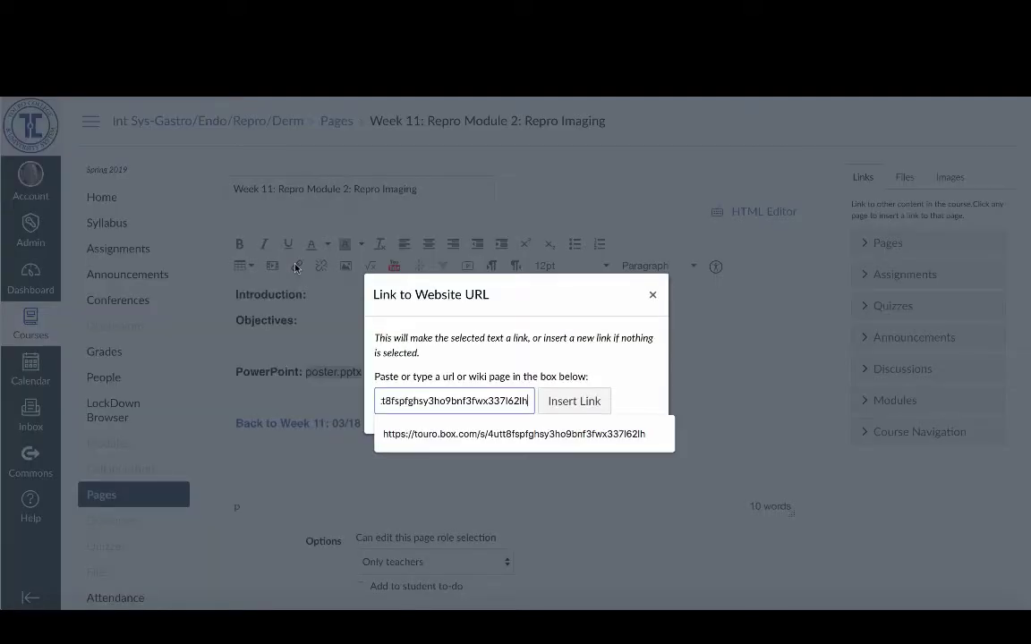
click(574, 402)
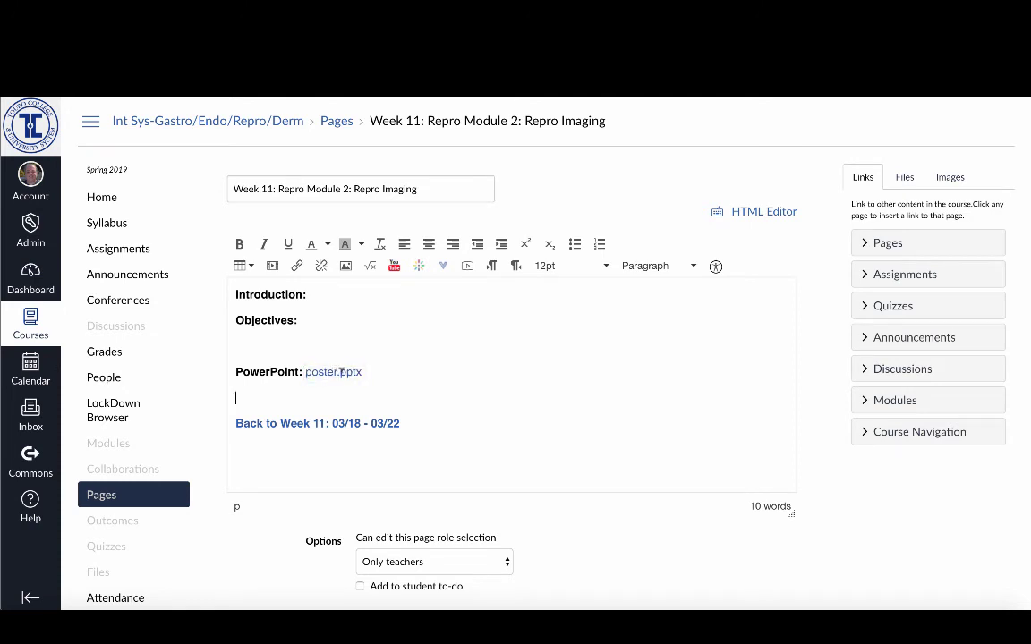
click(639, 540)
key(space)
key(Escape)
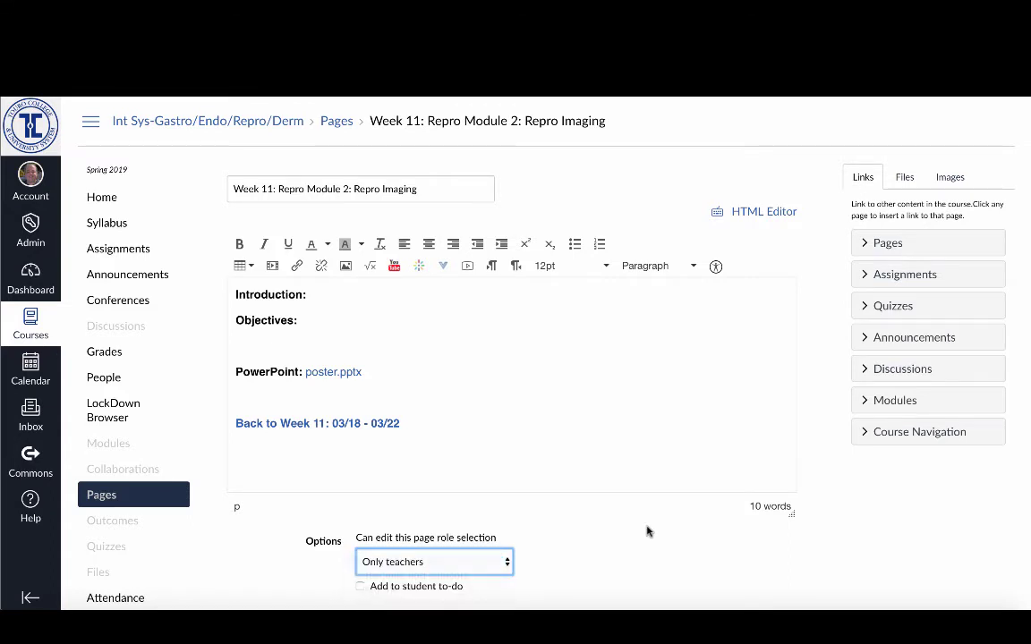
triple_click(646, 533)
scroll(644, 534, down, 2)
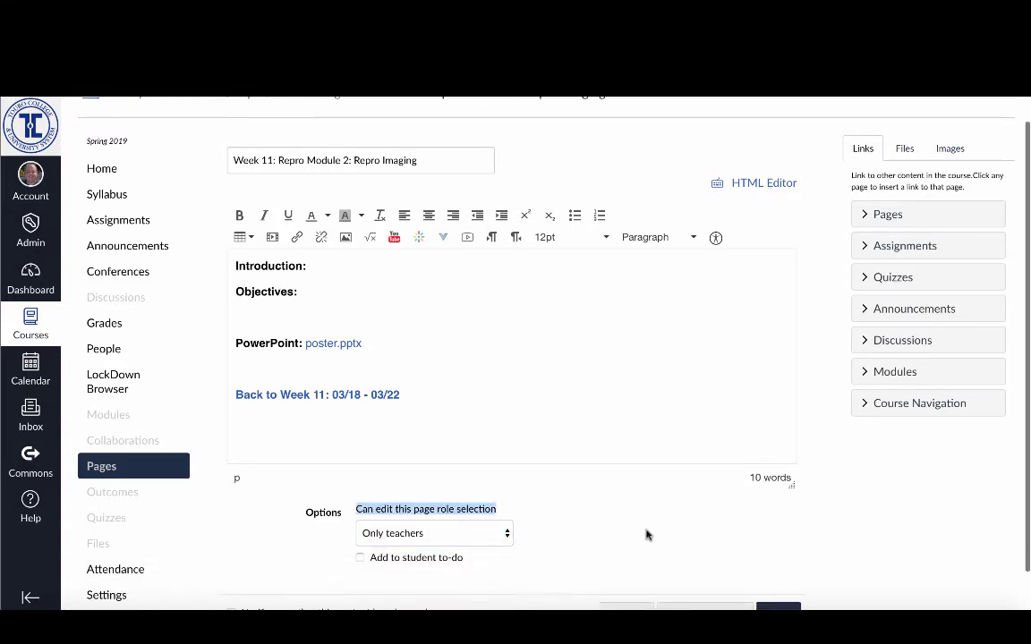